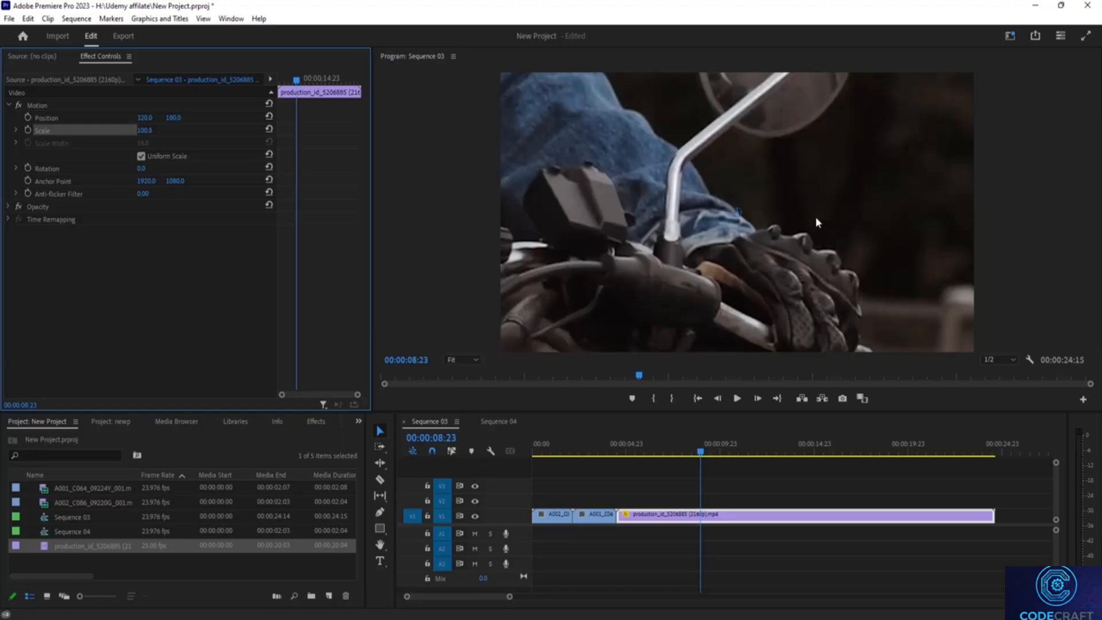
left_click(528, 173)
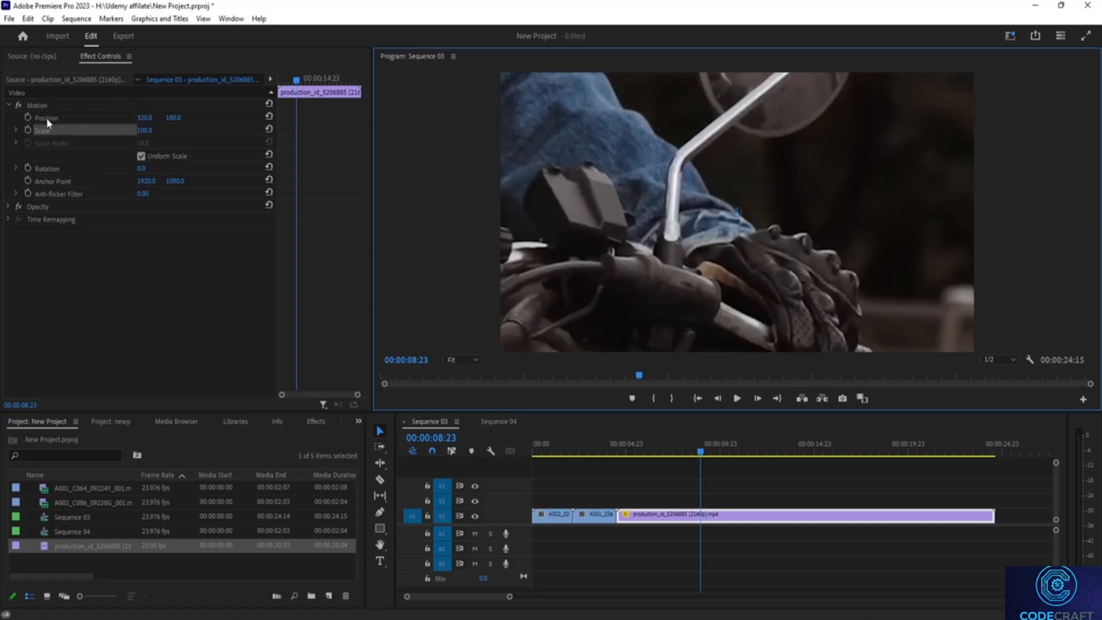
left_click(144, 130)
type("40")
key("ctrl+z")
Step: Move the playhead to 00:00:07:03 and set the motorcycle clip's horizontal position to 500
left_click(696, 454)
left_click_drag(697, 454, 667, 443)
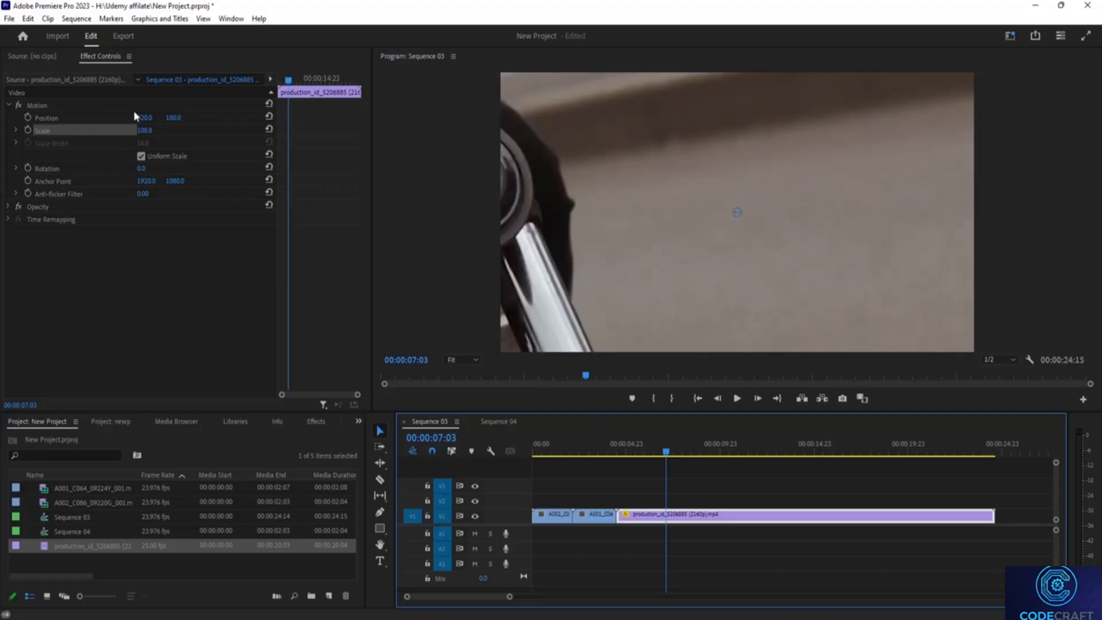
left_click(150, 117)
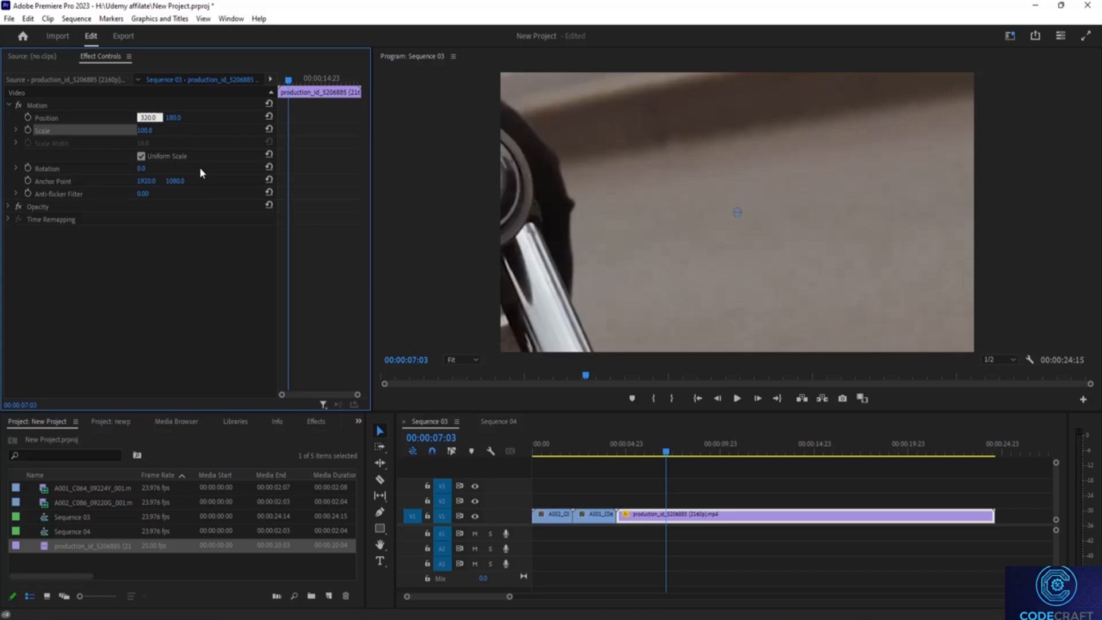
key("BackSpace")
key("BackSpace")
key("BackSpace")
key("BackSpace")
key("BackSpace")
type("0")
key("BackSpace")
type("500.0")
key("Return")
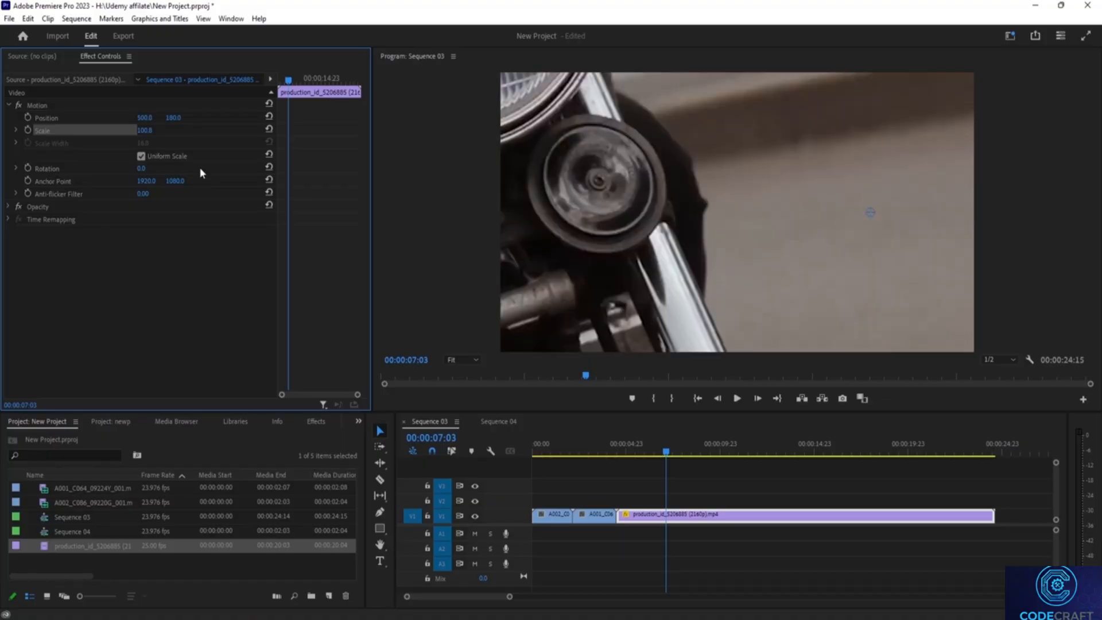
Step: Set the motorcycle clip's horizontal position to 320
left_click(148, 117)
type("320")
key("Return")
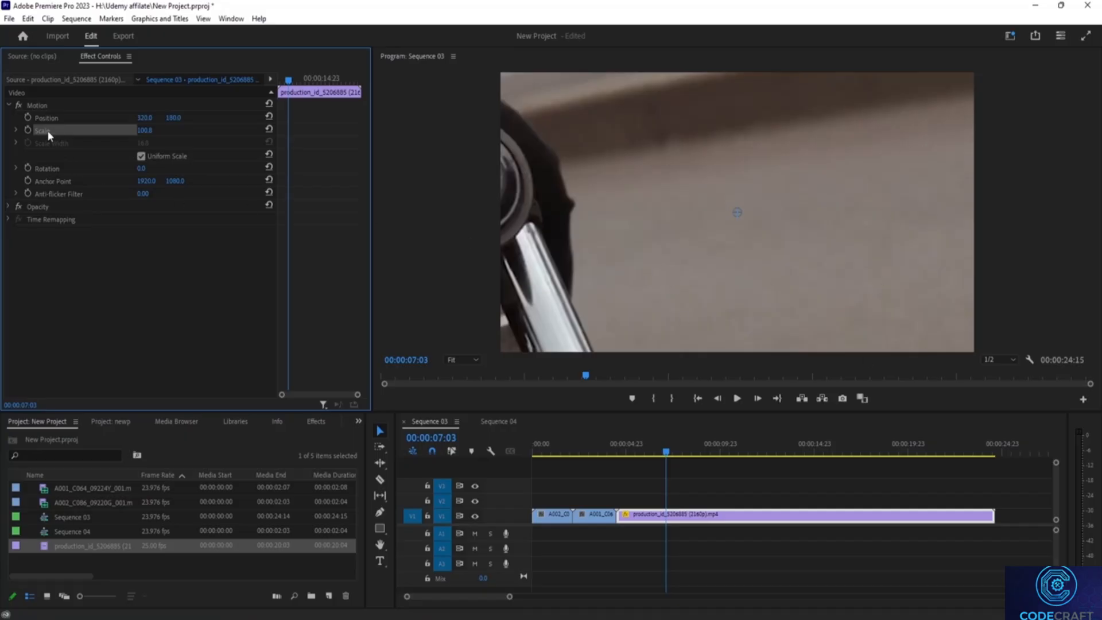
Step: Set the motorcycle clip's uniform scale to 10
left_click(149, 132)
key("BackSpace")
type(".")
key("Return")
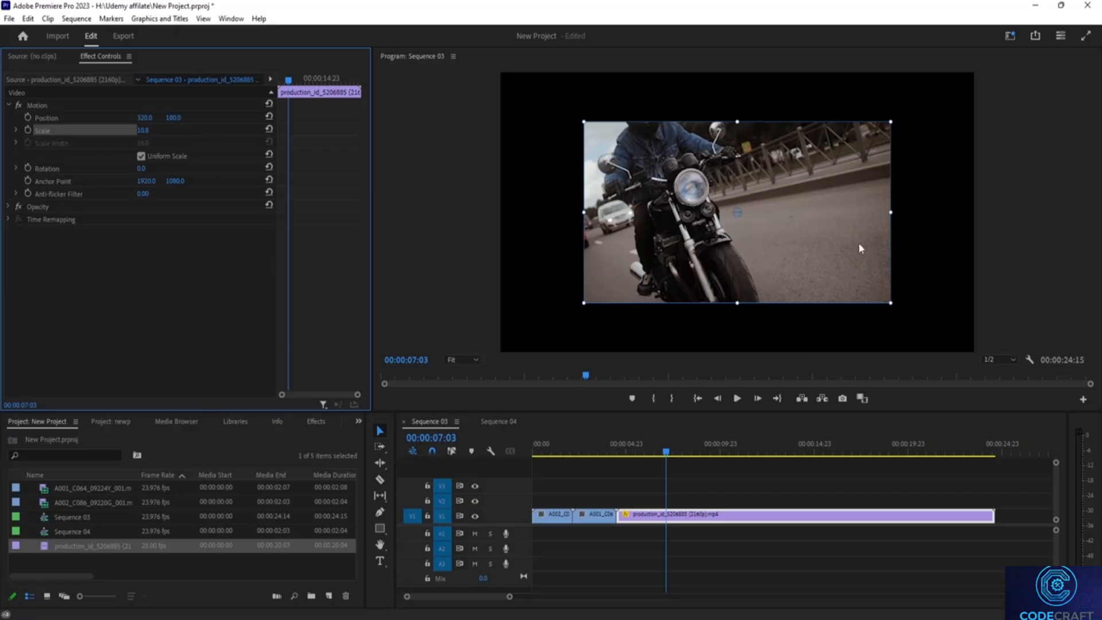
Step: Enlarge the motorcycle clip by its corner handle in the preview until it fills the frame, at a scale of about 16.6
mouse_move(889, 302)
left_mouse_down()
mouse_move(949, 336)
mouse_move(837, 268)
mouse_move(877, 278)
mouse_move(910, 315)
mouse_move(896, 303)
left_mouse_up()
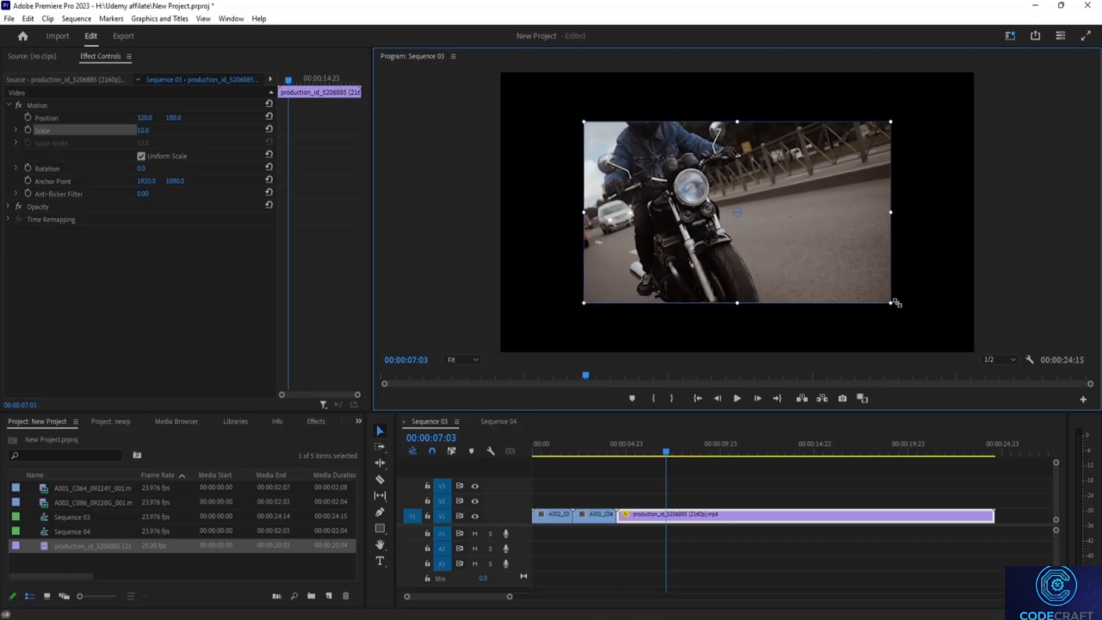
left_click(143, 130)
left_click_drag(891, 302, 969, 351)
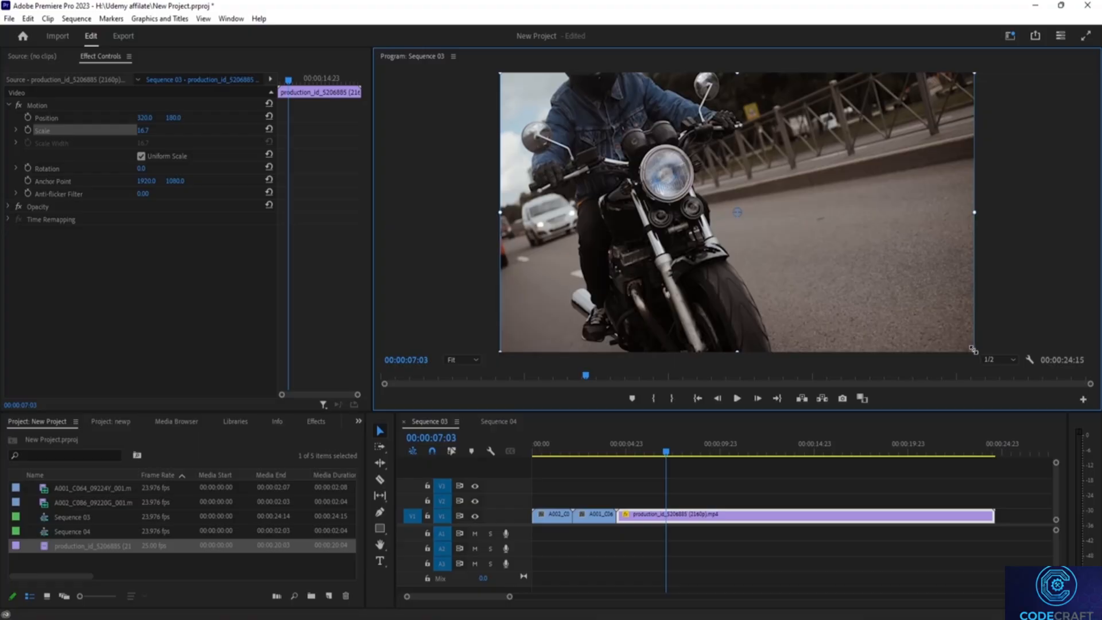
left_click_drag(973, 349, 985, 349)
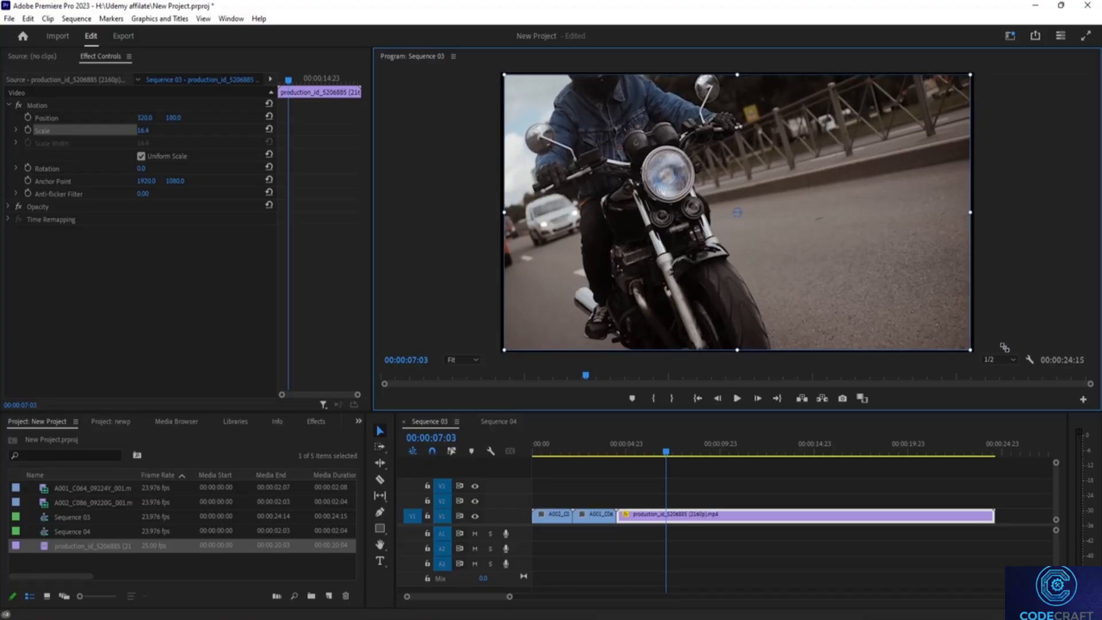
left_click_drag(1013, 345, 986, 349)
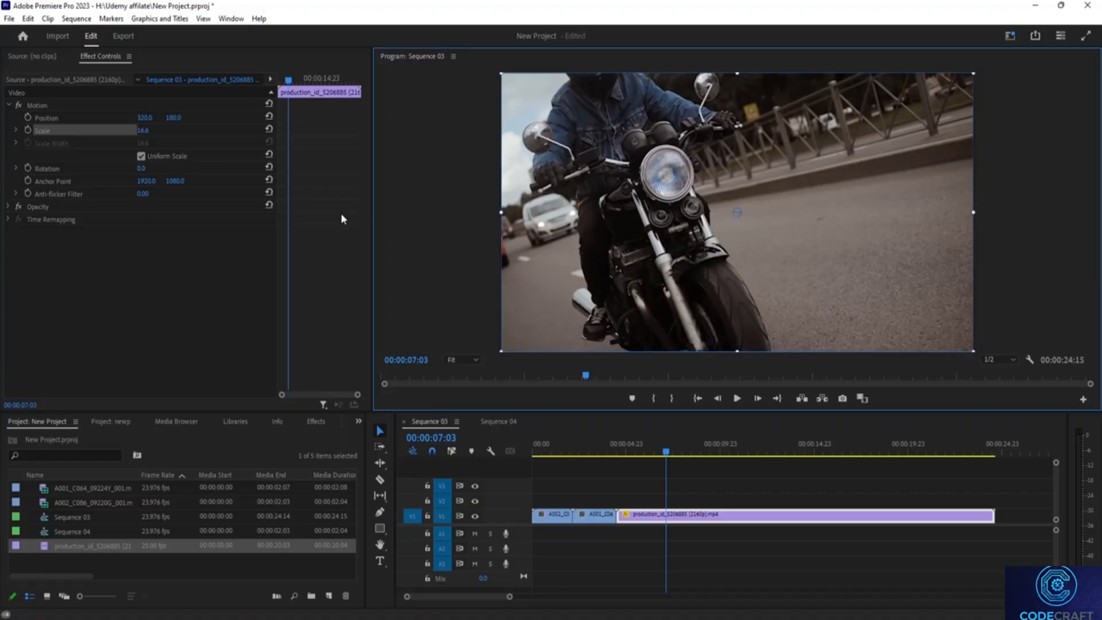
Step: Play Sequence 03 from the start to check the rescaled clip, pausing to go back three frames before resuming playback
left_click_drag(664, 451, 505, 447)
key("space")
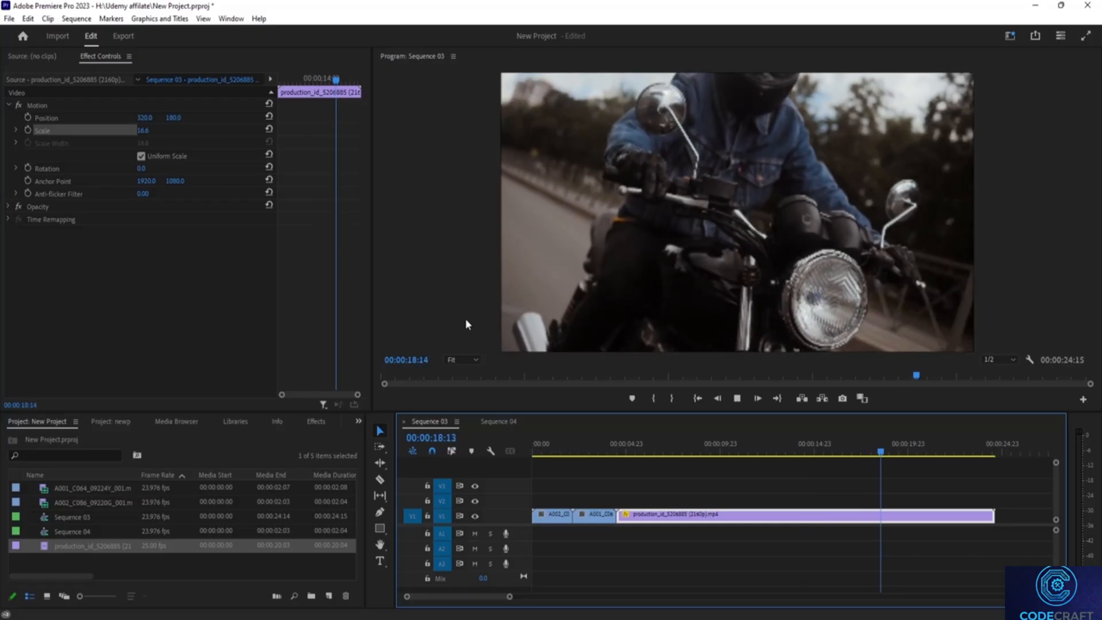
key("space")
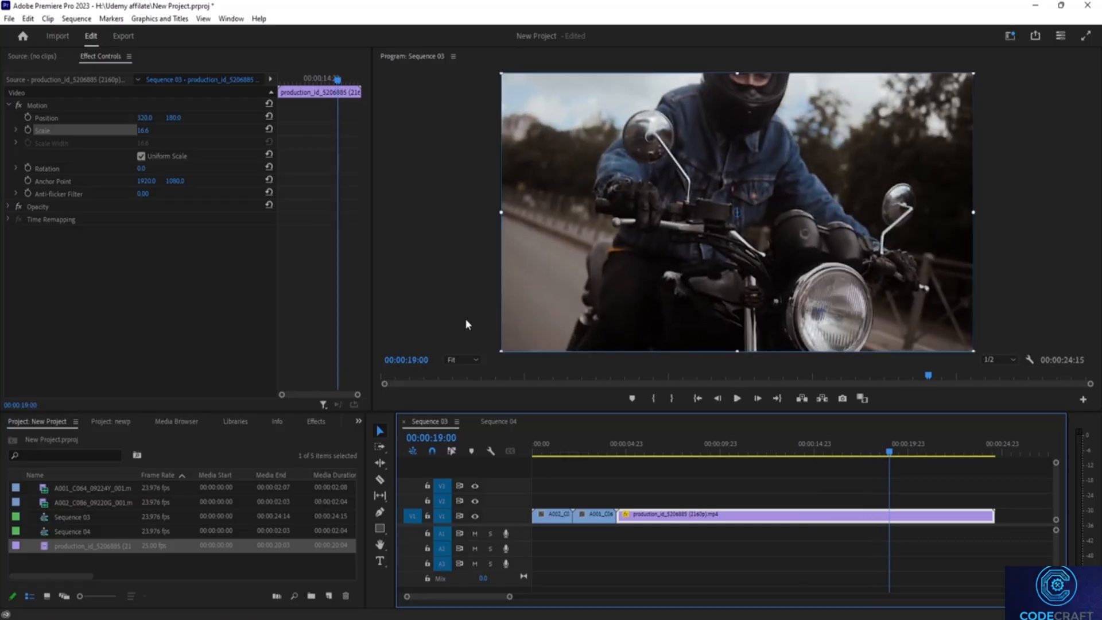
key("Left")
key("Left")
key("Left")
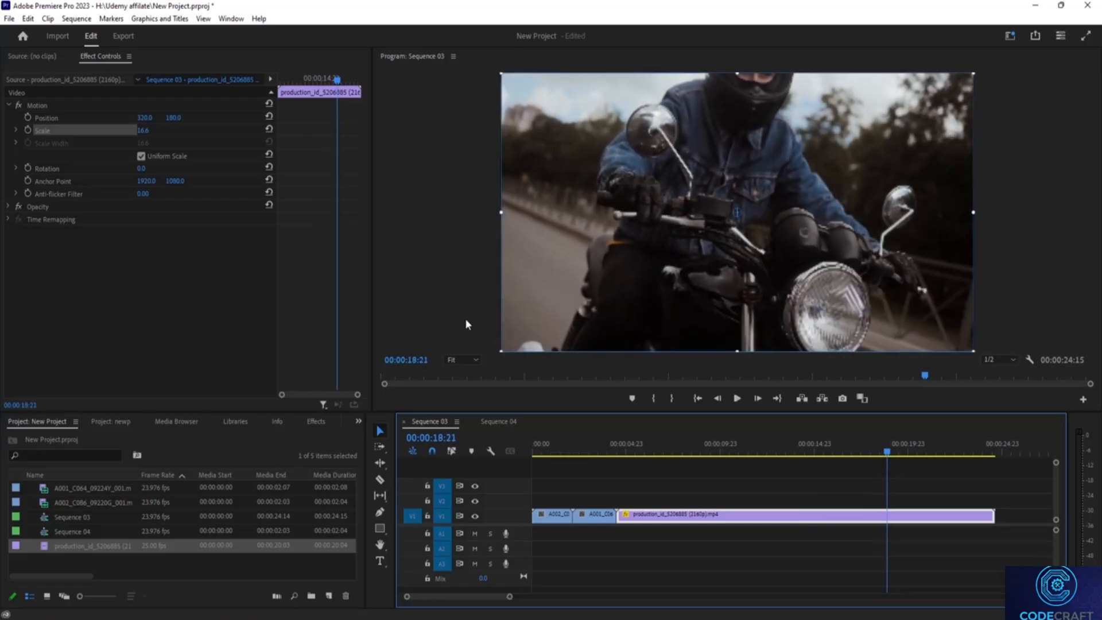
key("space")
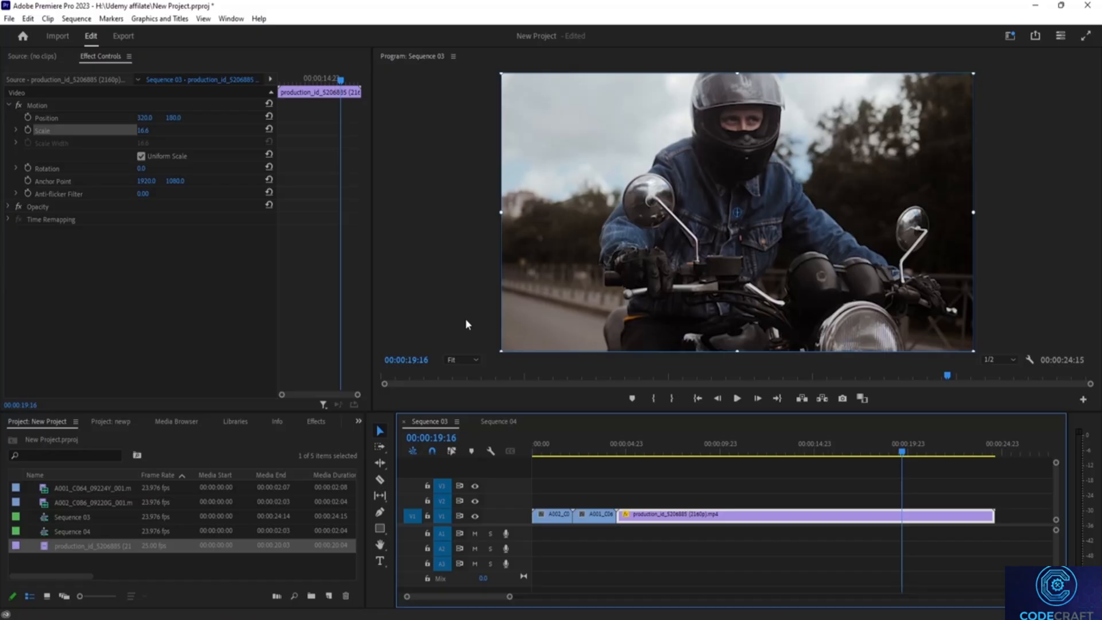
Step: View the program preview at 75%, 50% and 200% magnification, and return it to Fit
left_click(458, 360)
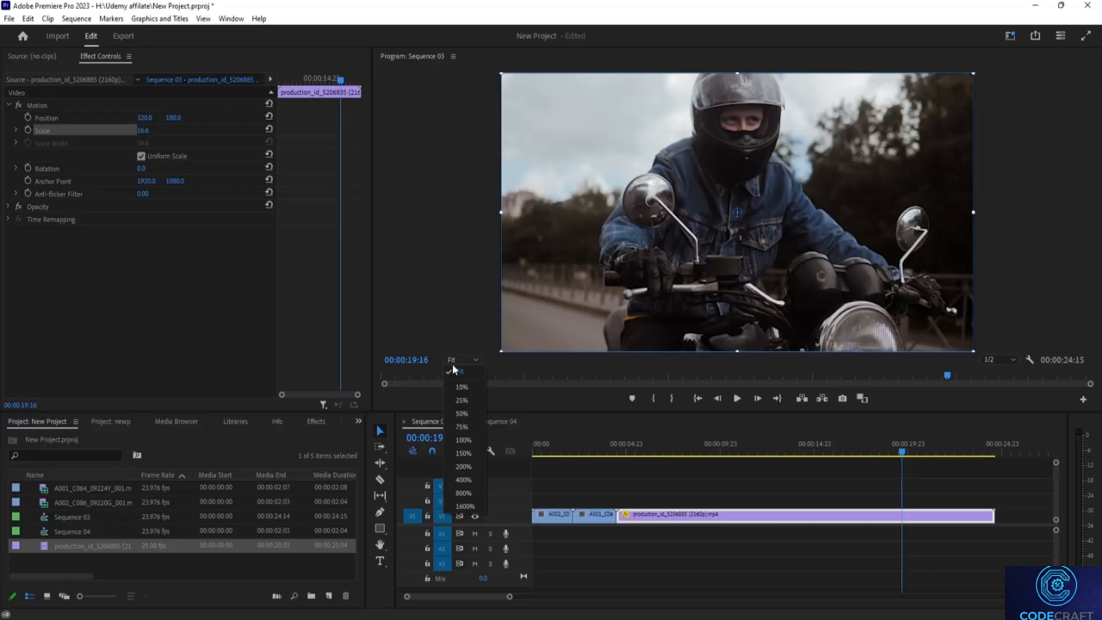
left_click(461, 426)
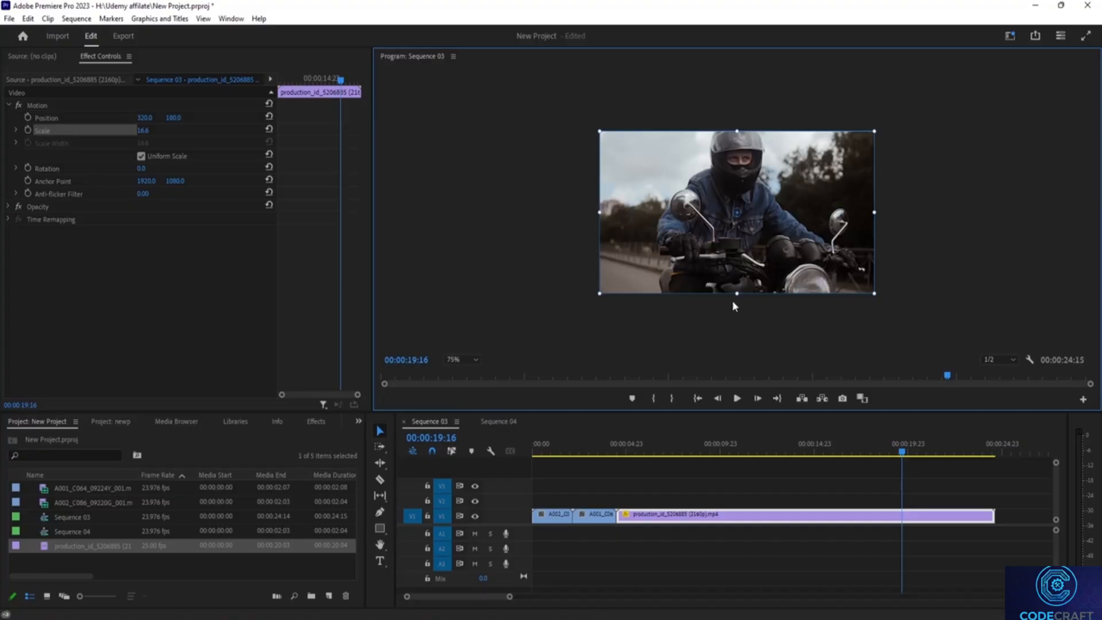
left_click(476, 359)
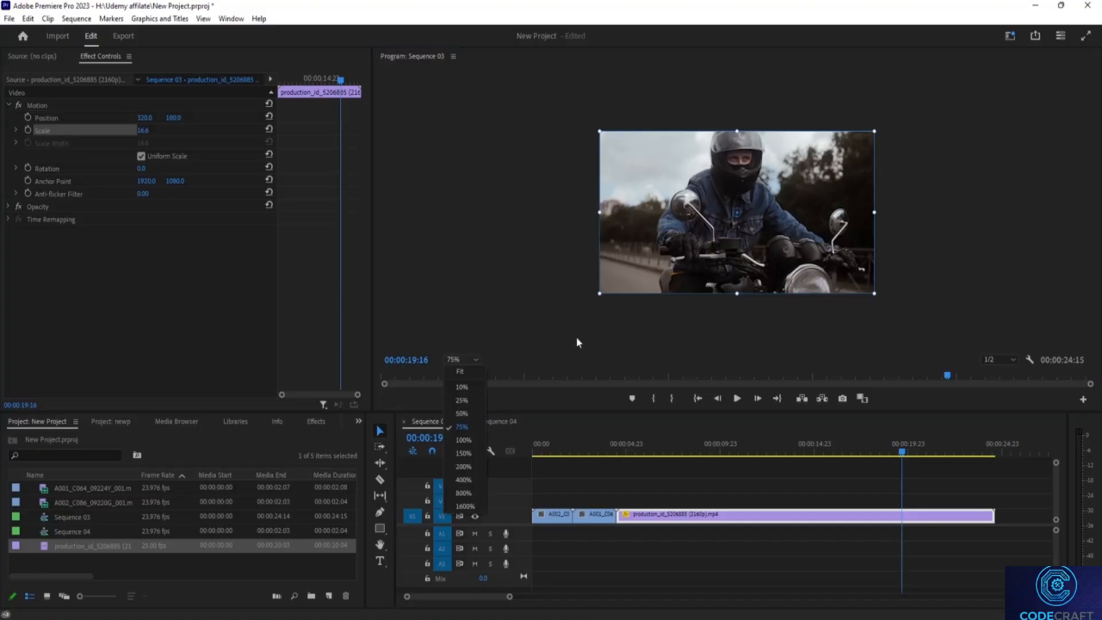
left_click(474, 415)
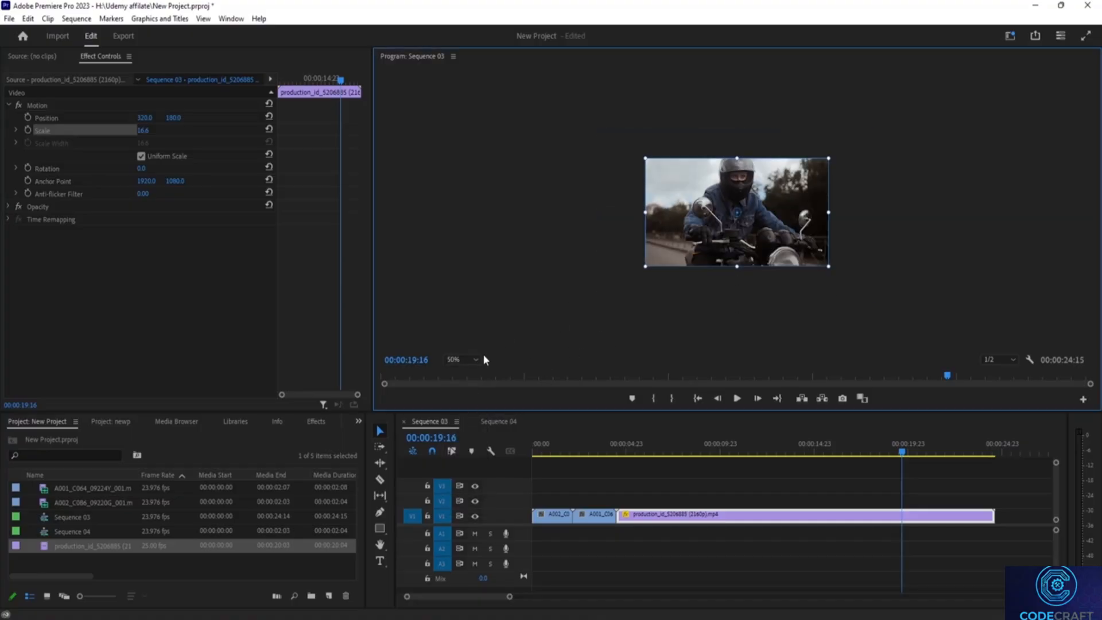
left_click(466, 360)
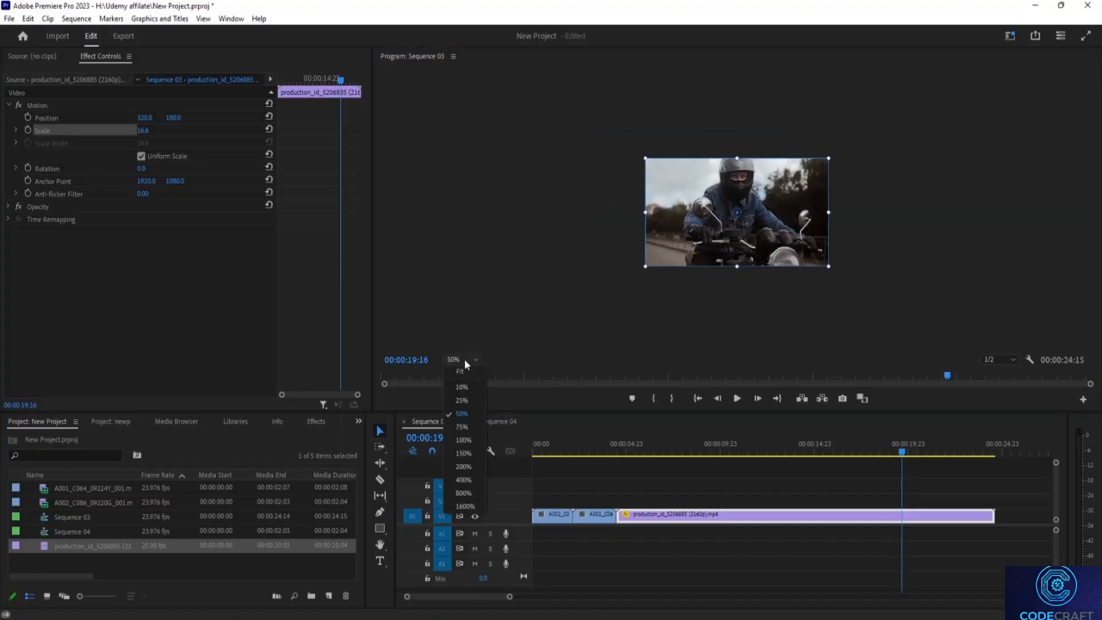
left_click(463, 466)
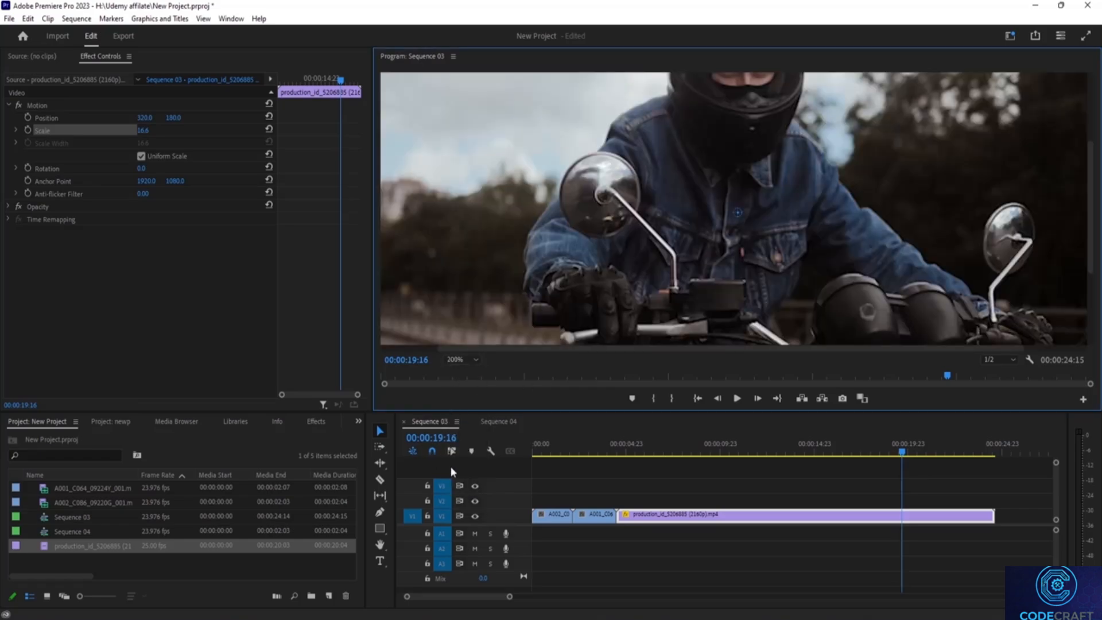
left_click(456, 362)
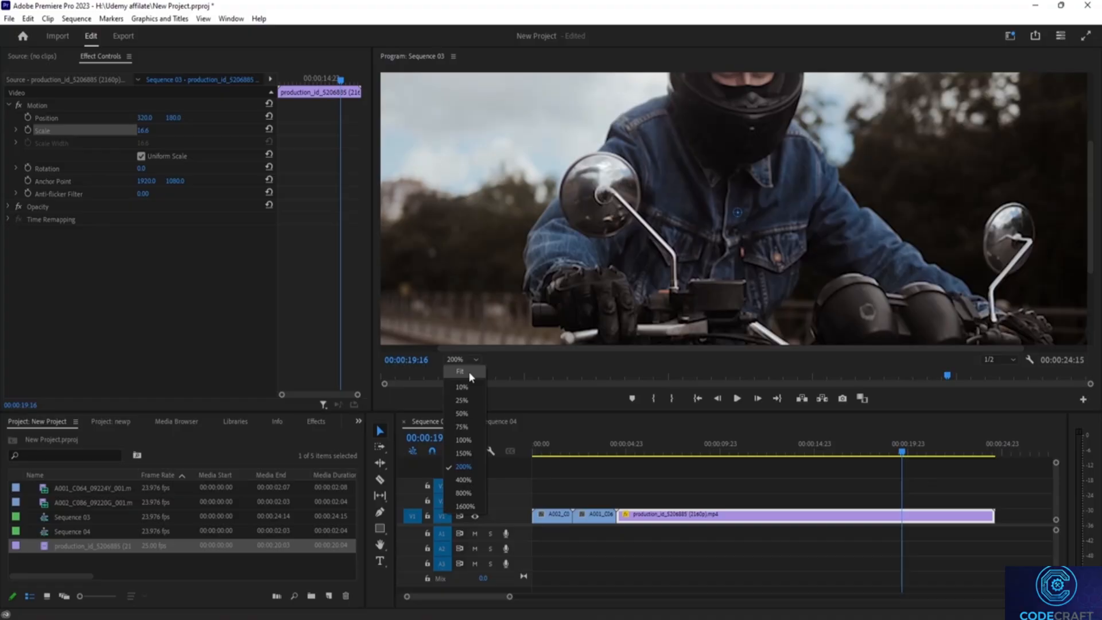
left_click(467, 370)
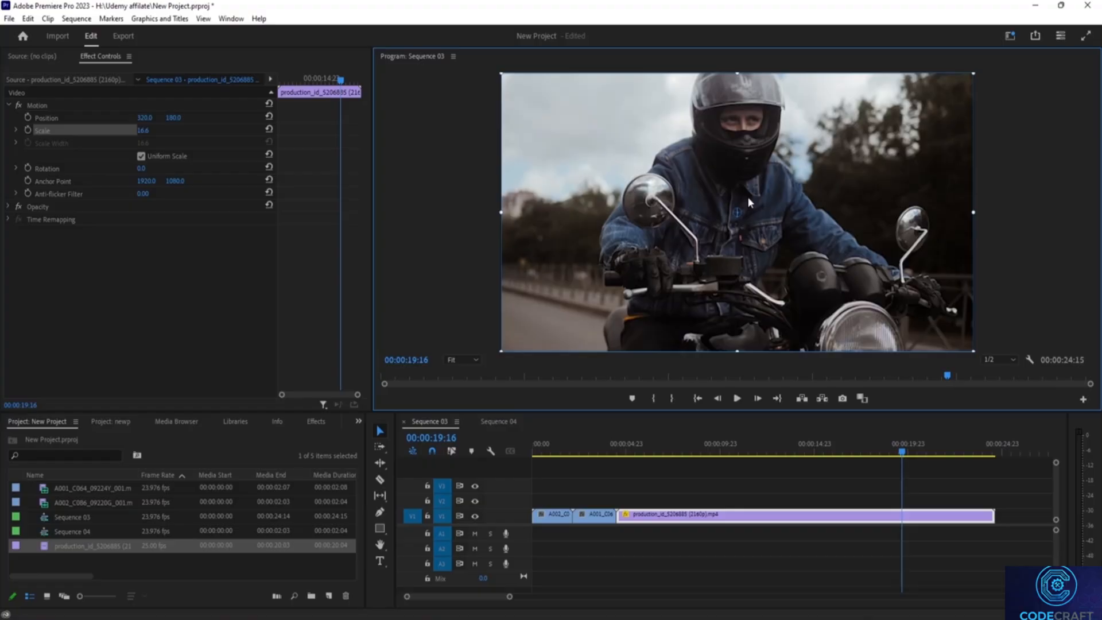
key("minus")
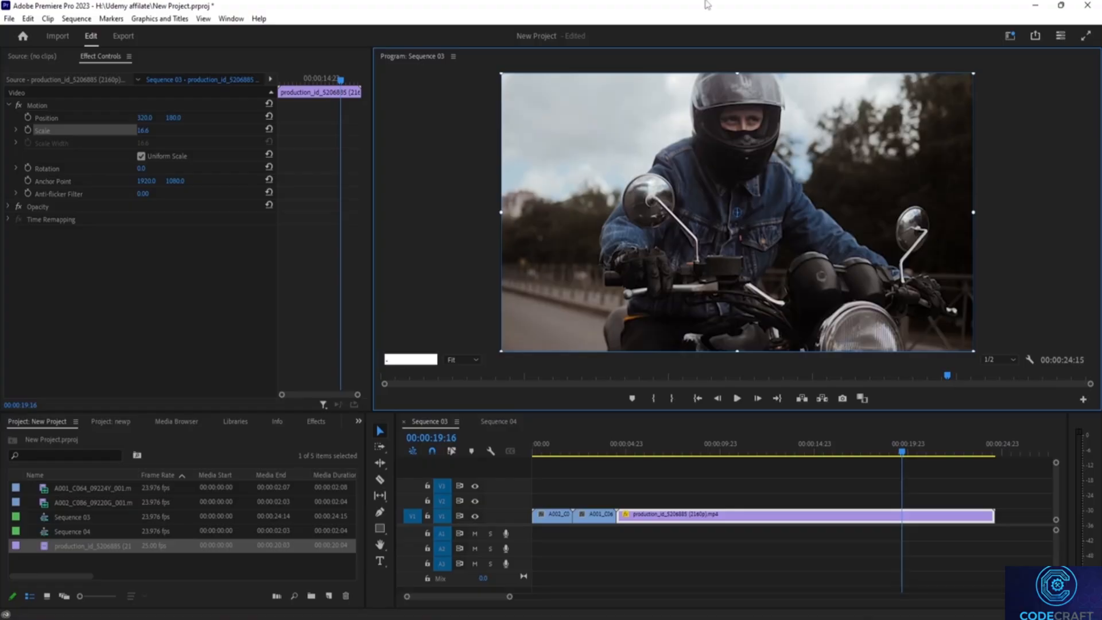